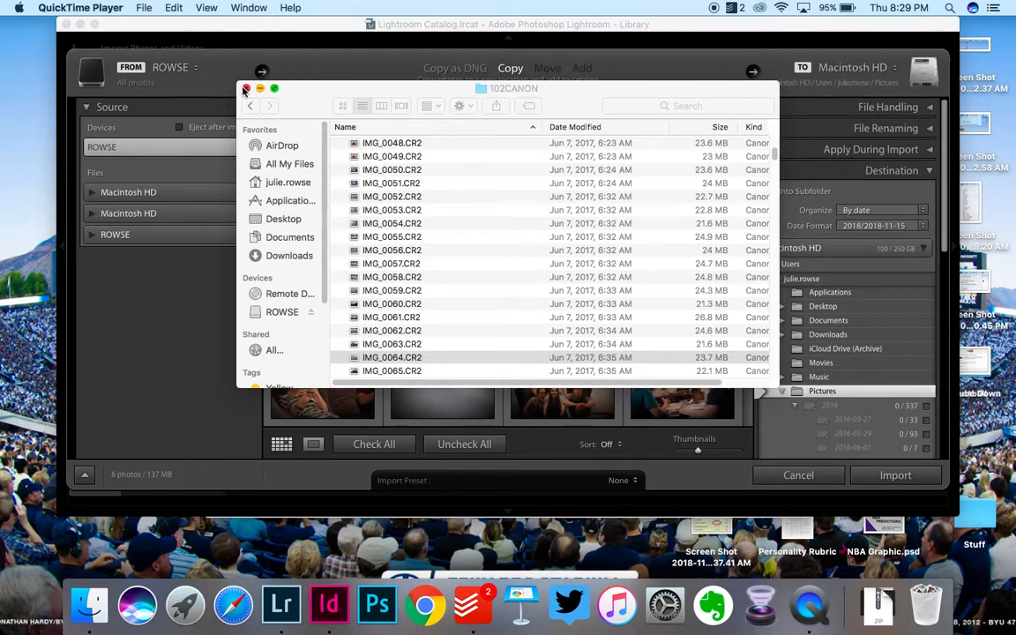
- Close the file browser window and mark IMG_0463.CR2 on the ROWSE card for import
click(246, 89)
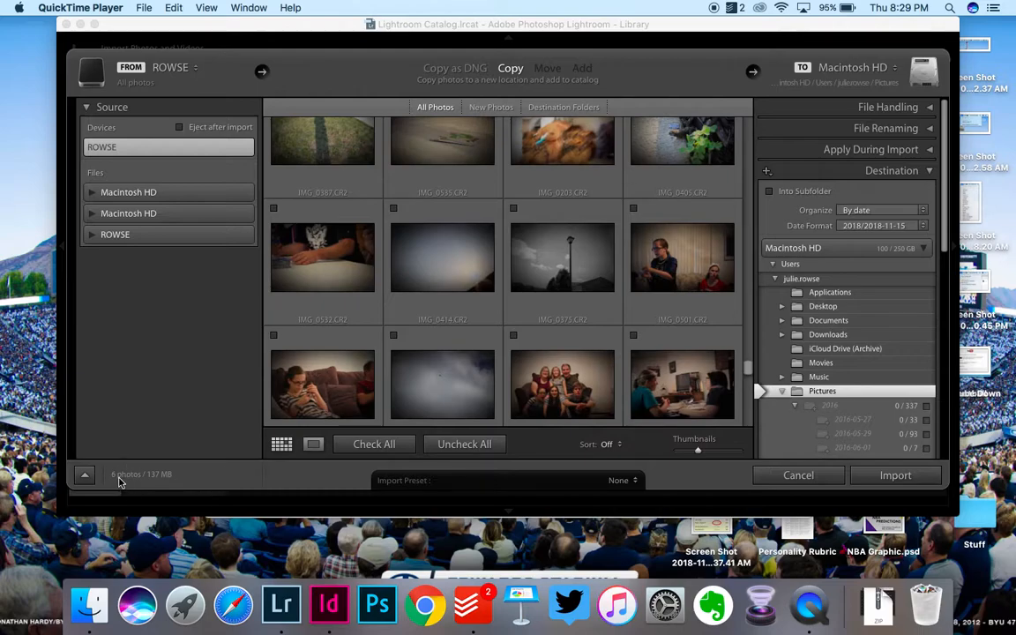
scroll(424, 185, up, 5)
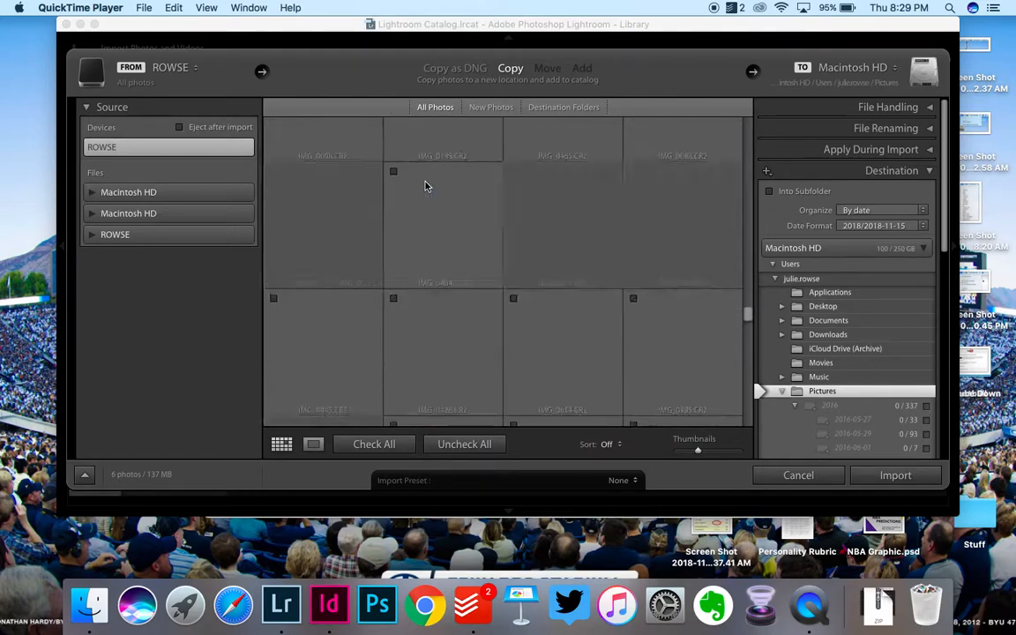
drag(750, 300, 737, 117)
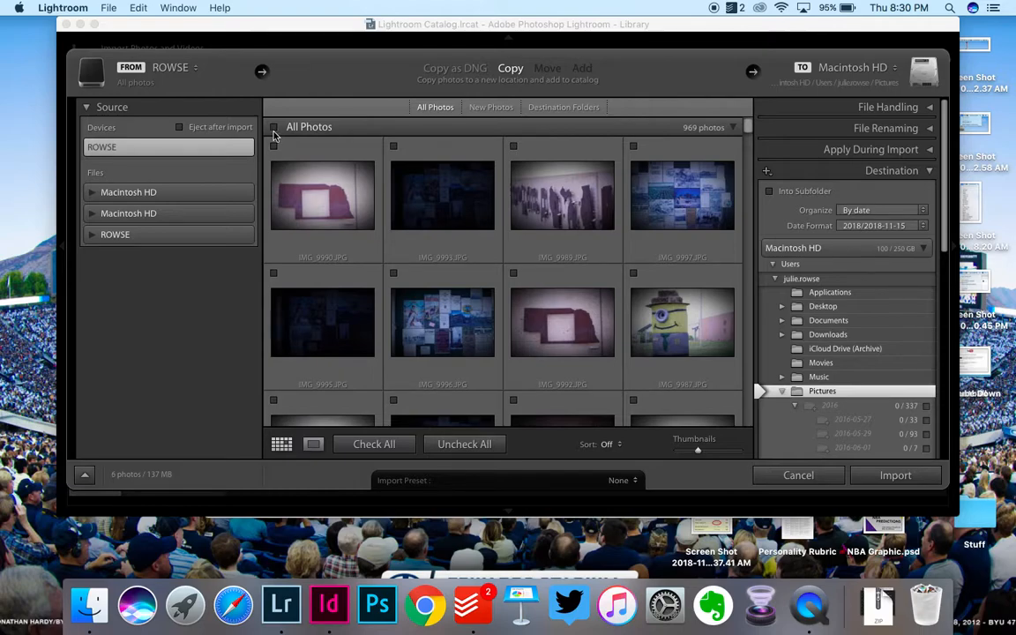
scroll(512, 212, down, 10)
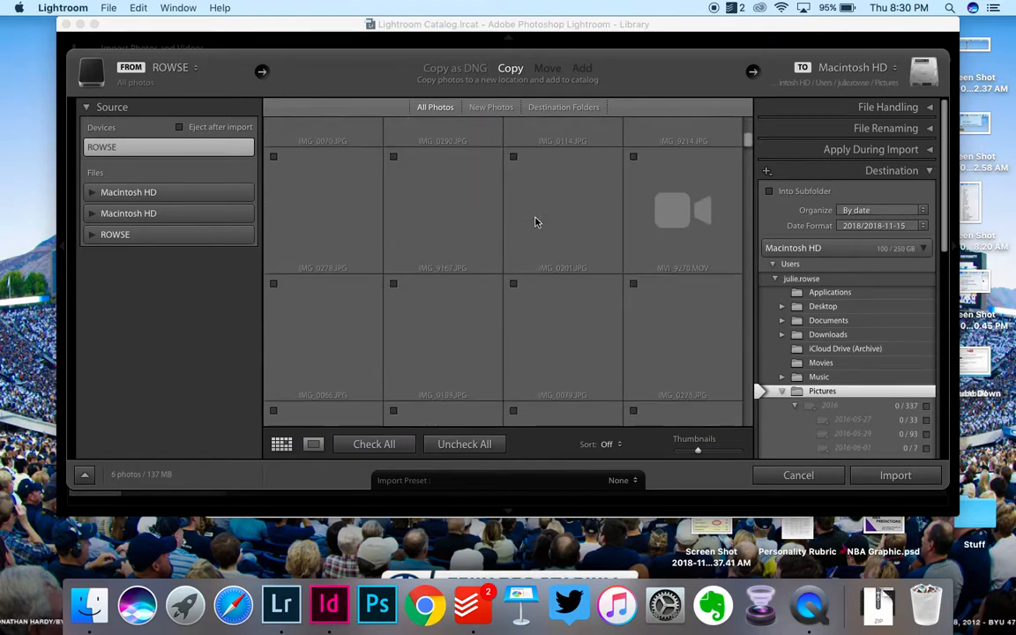
scroll(535, 232, down, 5)
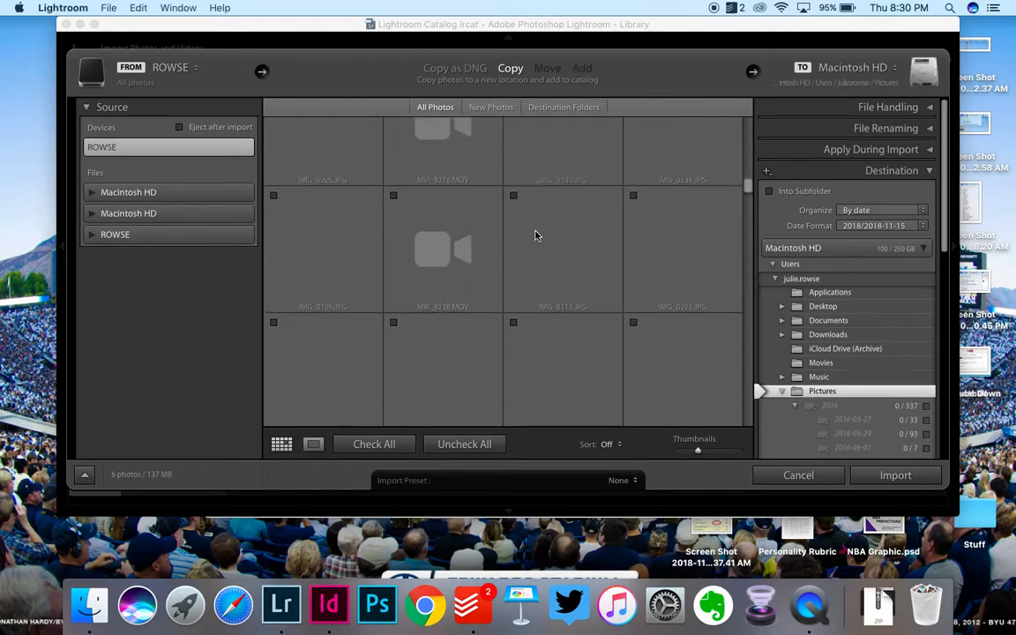
scroll(535, 236, down, 10)
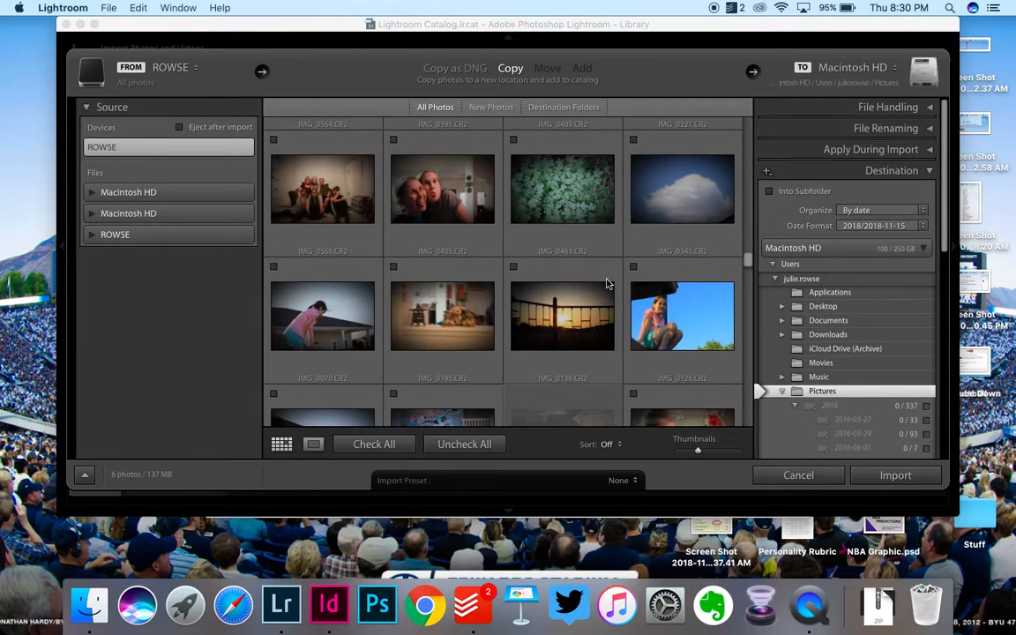
scroll(571, 232, down, 2)
scroll(574, 231, down, 4)
scroll(573, 236, up, 10)
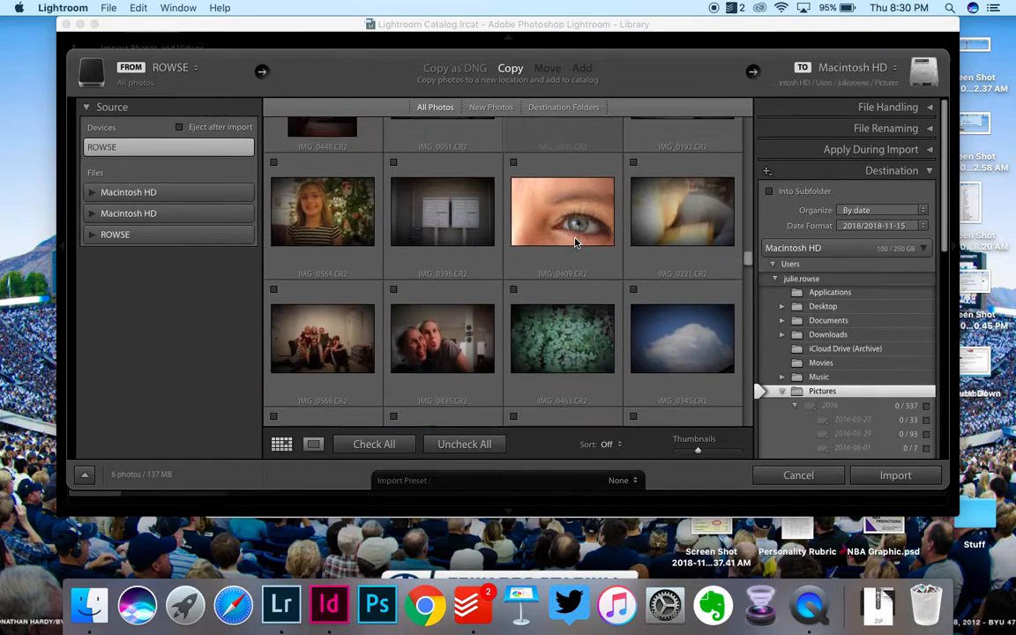
click(514, 290)
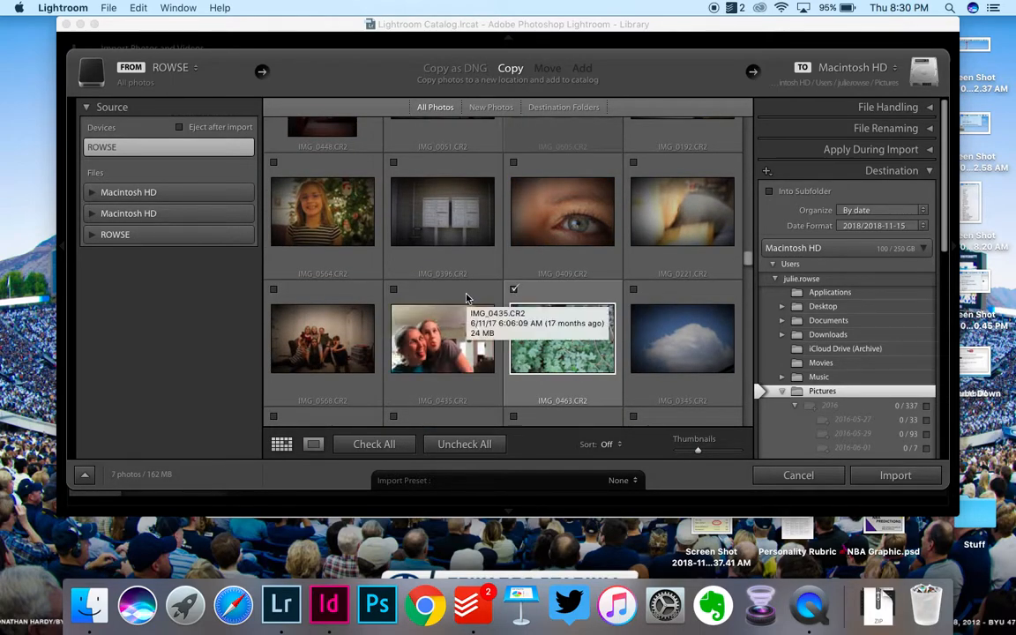
- Look over the neighbouring card photos and import all the checked ones into the catalog
scroll(467, 298, up, 8)
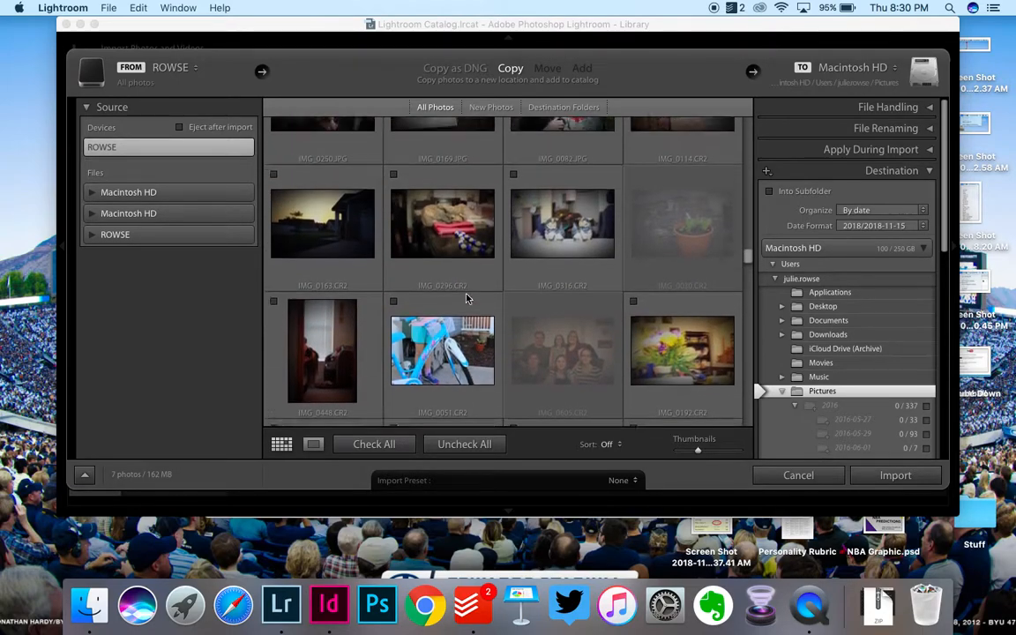
scroll(467, 298, up, 2)
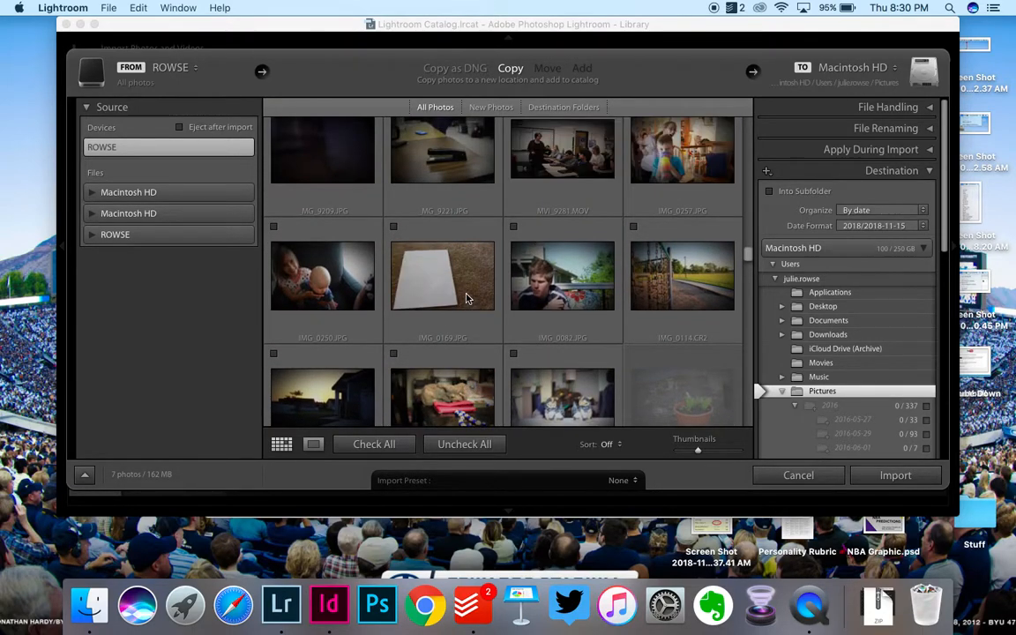
click(894, 477)
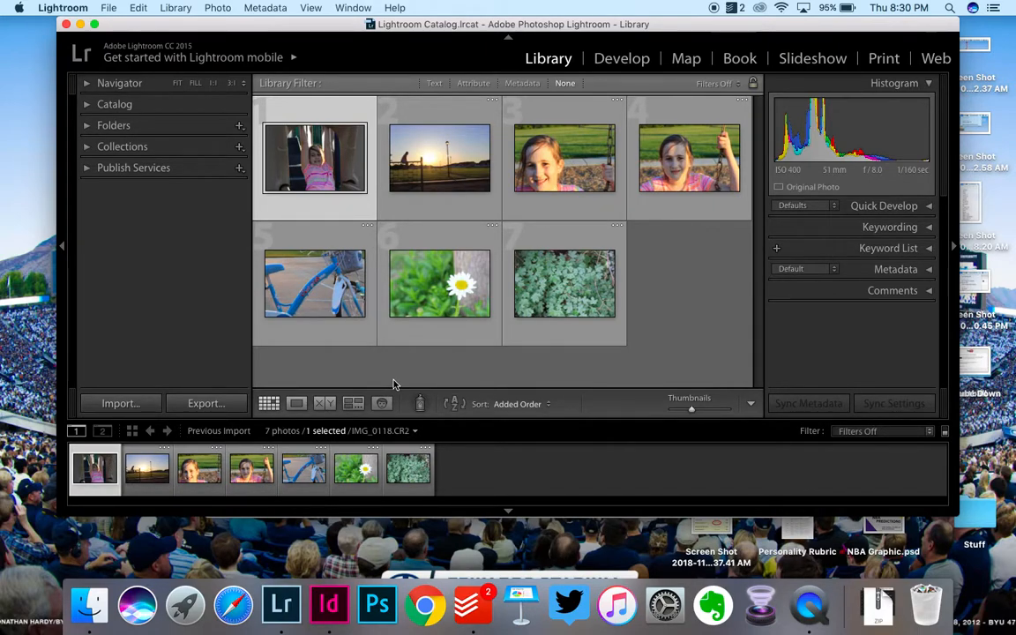
- In the Develop module, crop both sides of IMG_0118.CR2 closer around the girl and apply the Auto Tone preset
click(622, 60)
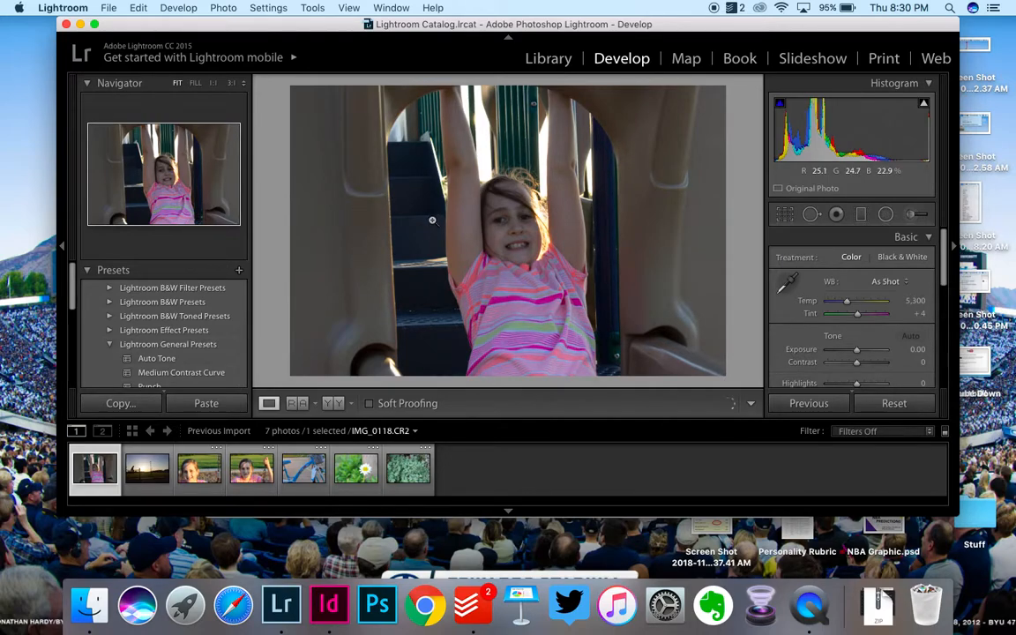
click(785, 216)
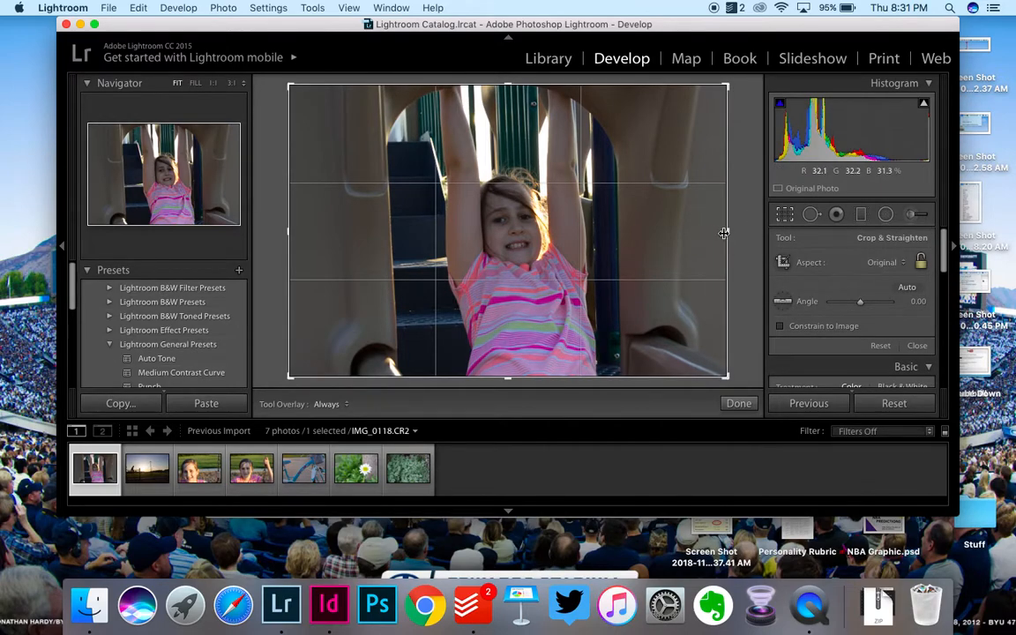
mouse_move(728, 233)
mouse_down()
mouse_move(684, 236)
mouse_move(714, 237)
mouse_up()
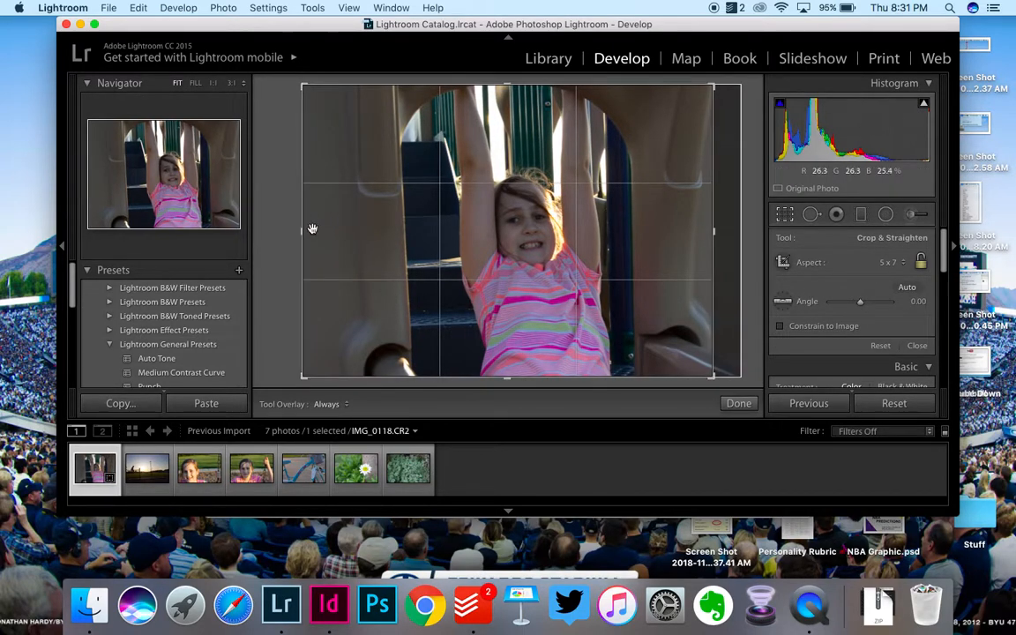
drag(301, 232, 329, 230)
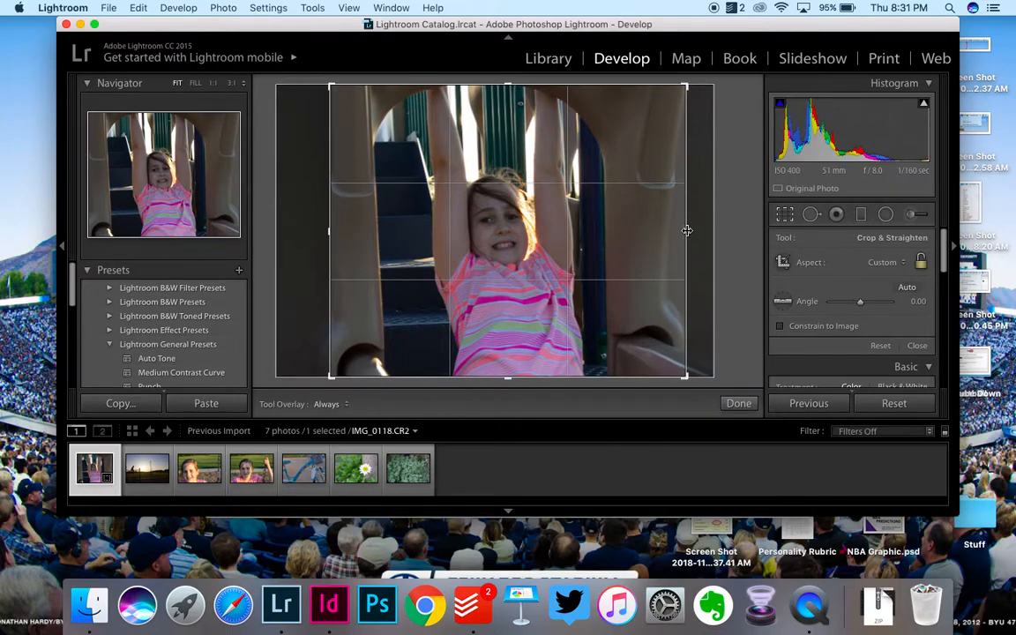
drag(687, 231, 669, 233)
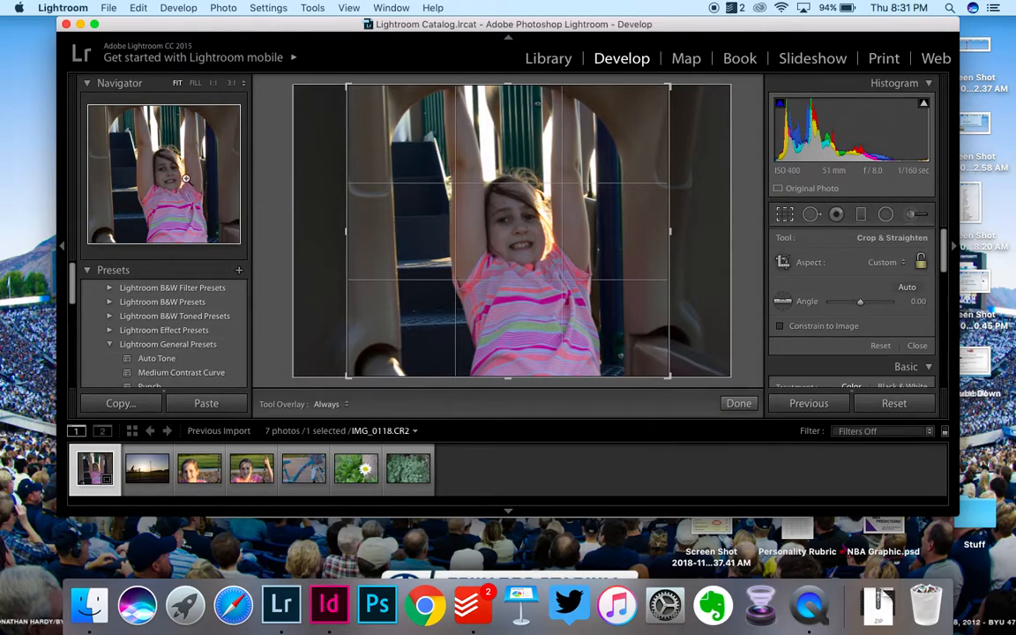
click(159, 359)
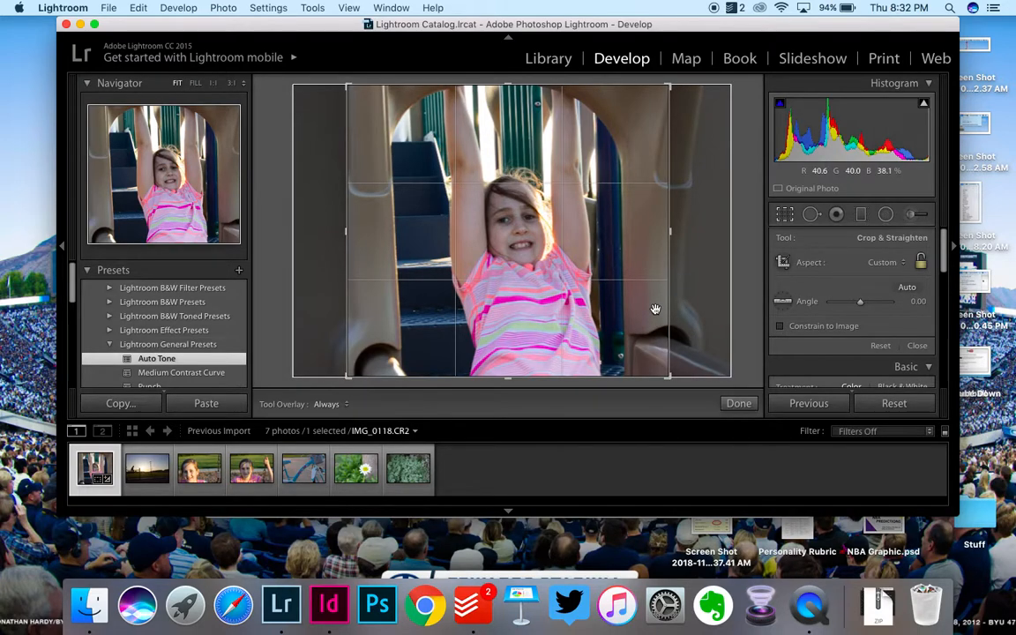
click(739, 404)
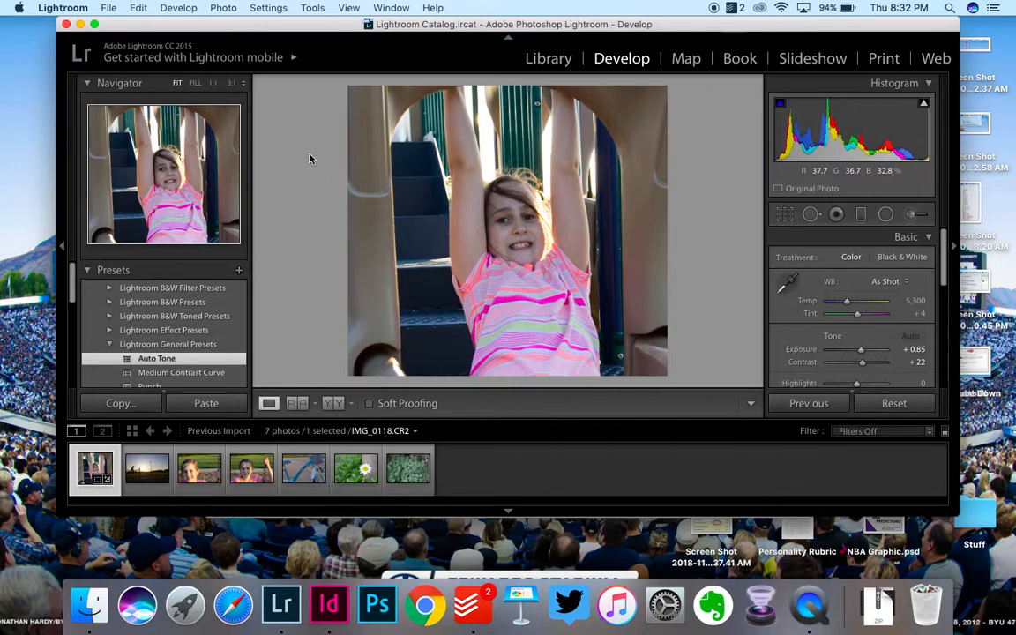
- Start exporting the edited photo and set its destination to a new Desktop folder named Photo Essay Photos
click(107, 9)
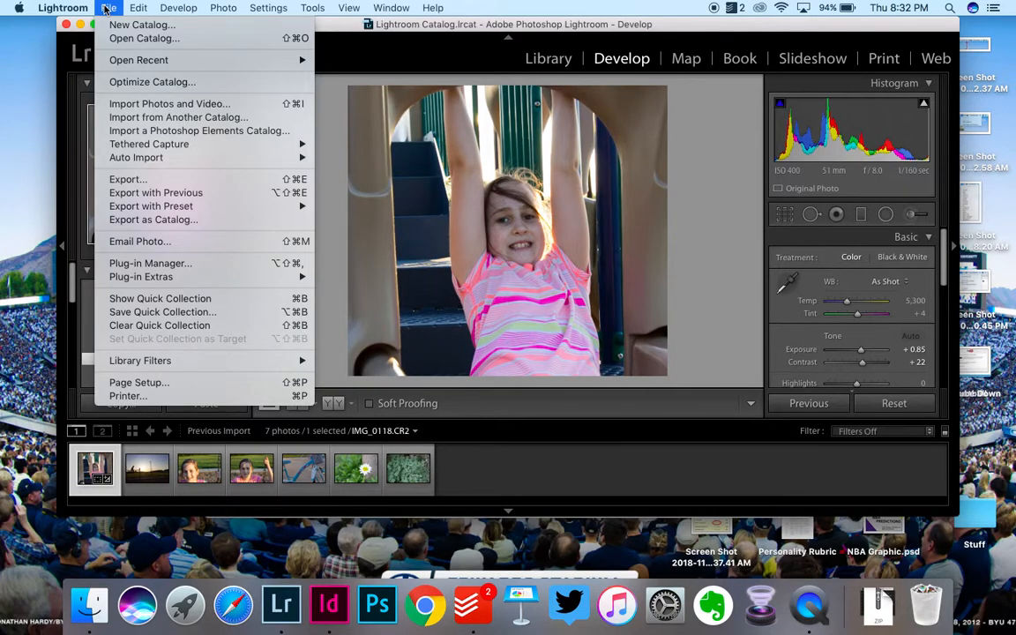
click(128, 181)
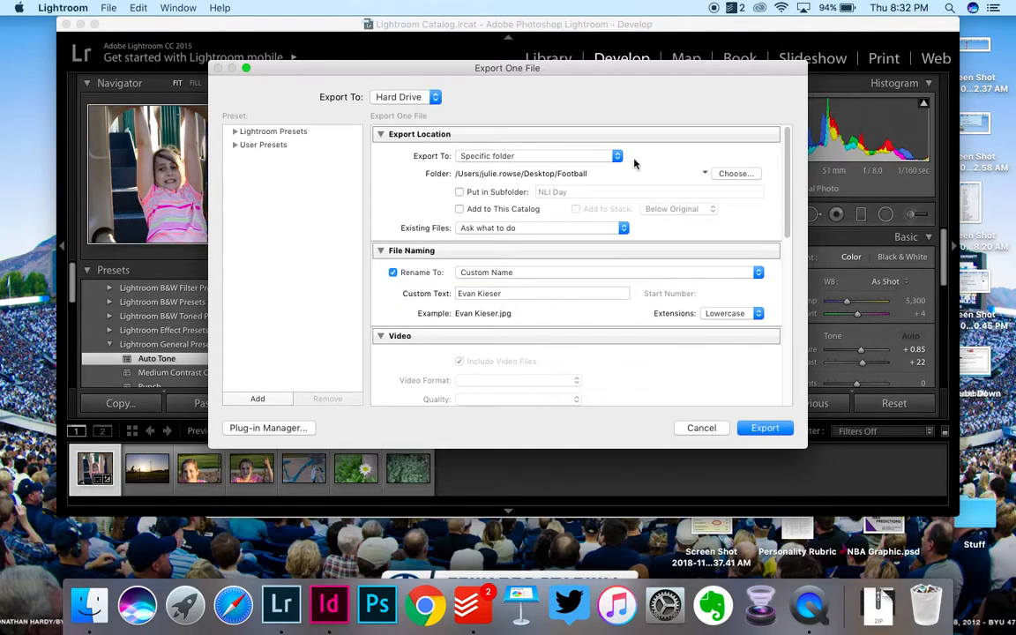
click(735, 174)
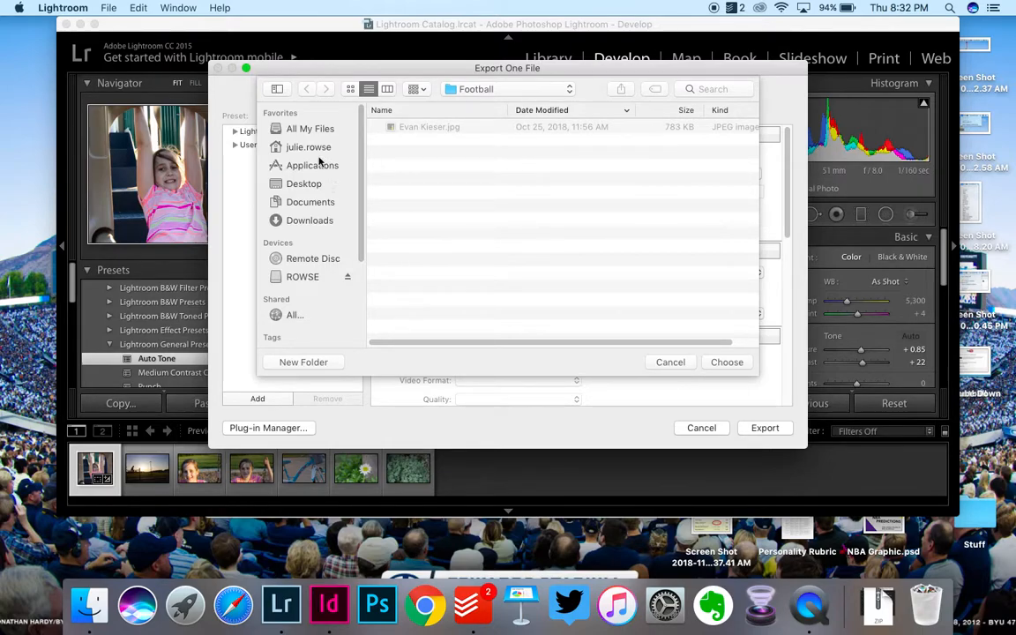
click(298, 185)
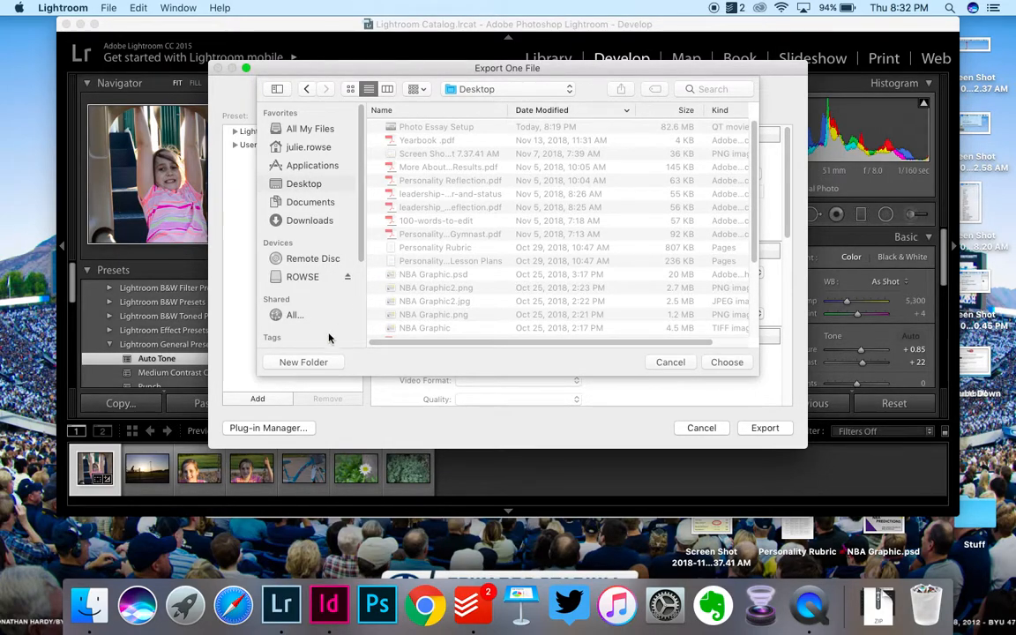
click(319, 362)
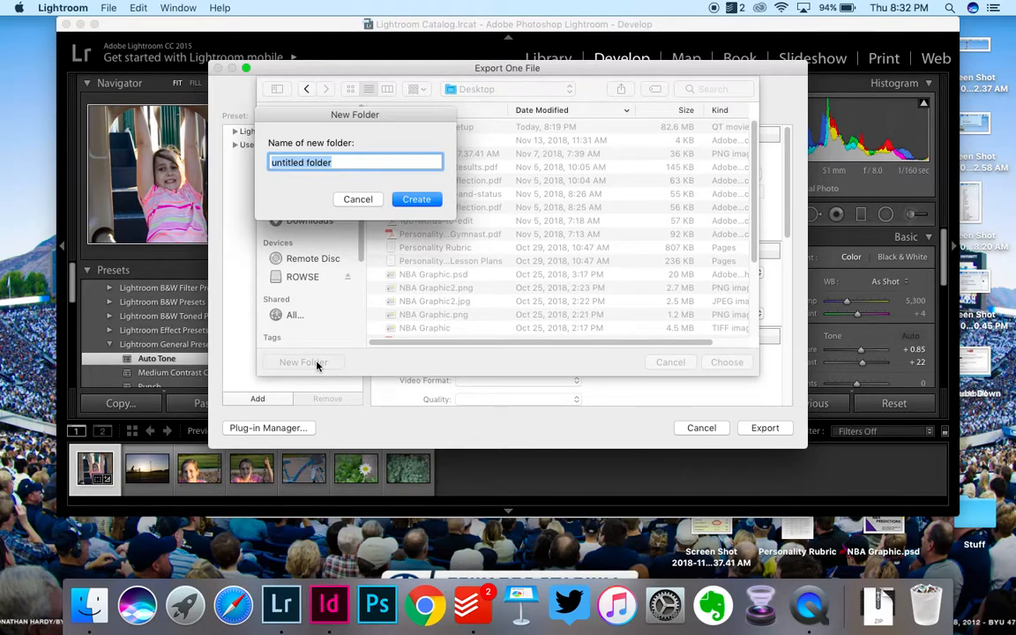
text(Photo Essay Photos)
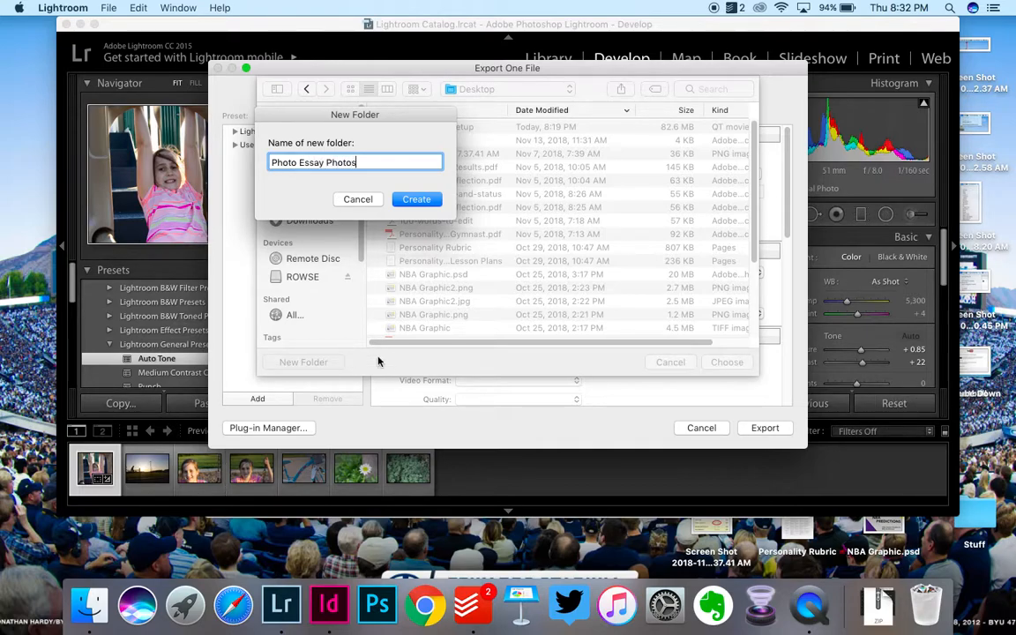
click(416, 198)
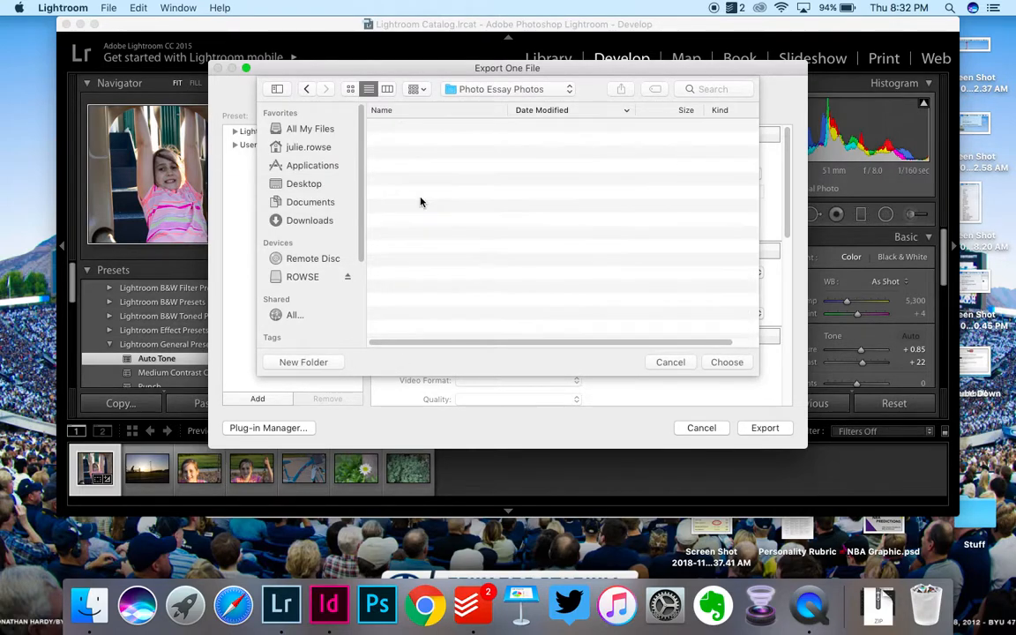
click(728, 362)
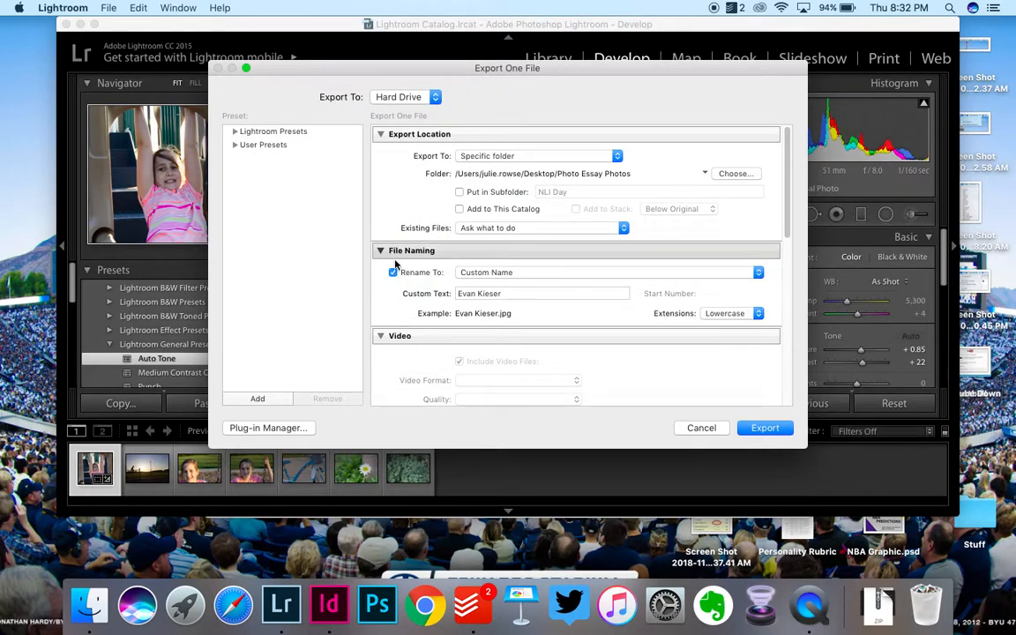
- Set the export's custom name to "Framing" plus the girl's first name, keeping the Custom Name scheme, and export the photo
triple_click(501, 293)
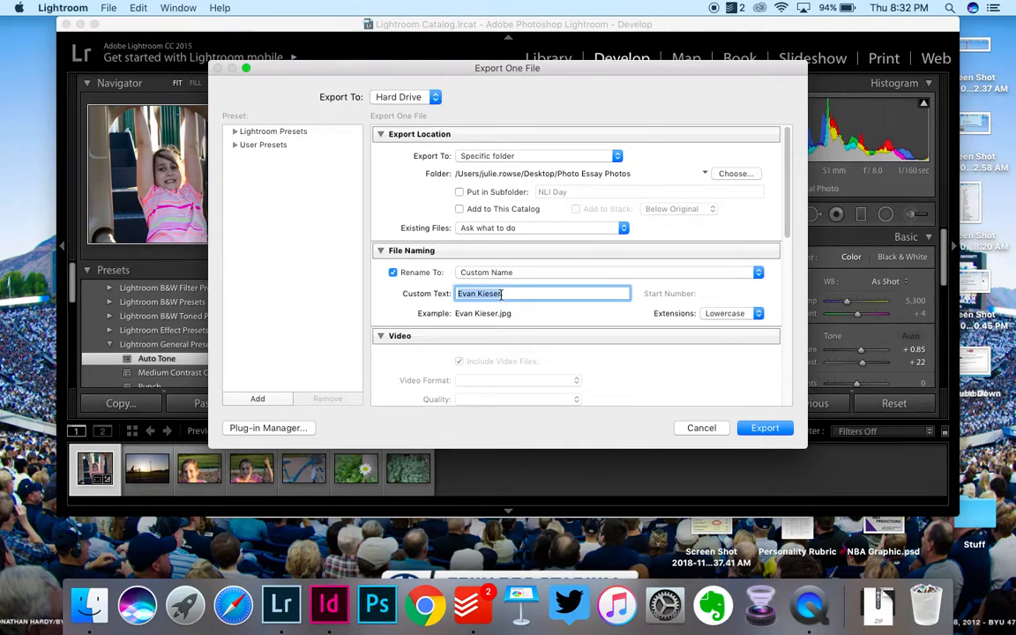
text(Fr)
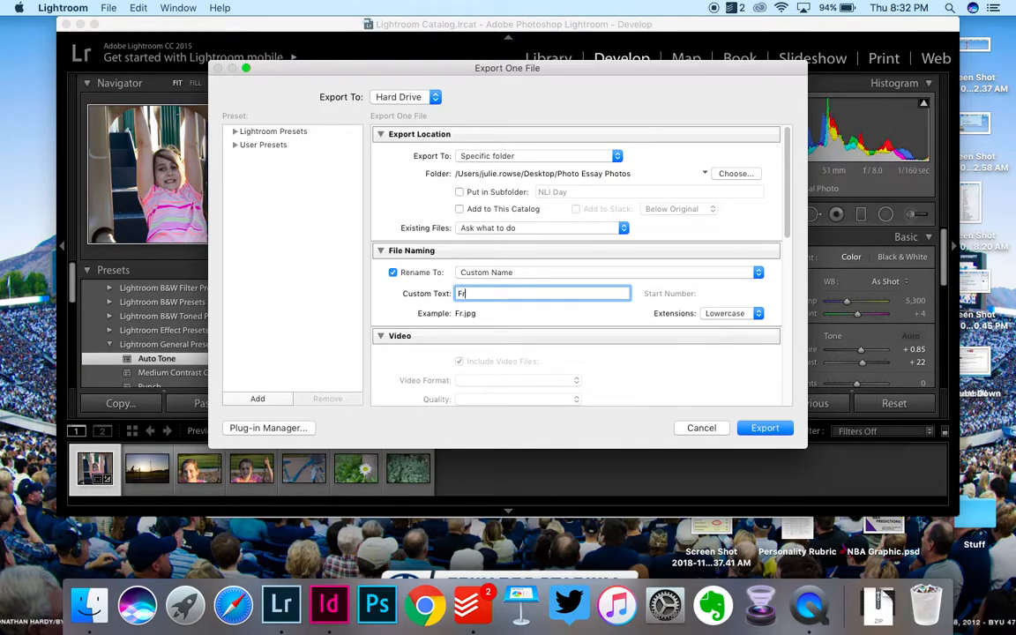
text(aming Chloe)
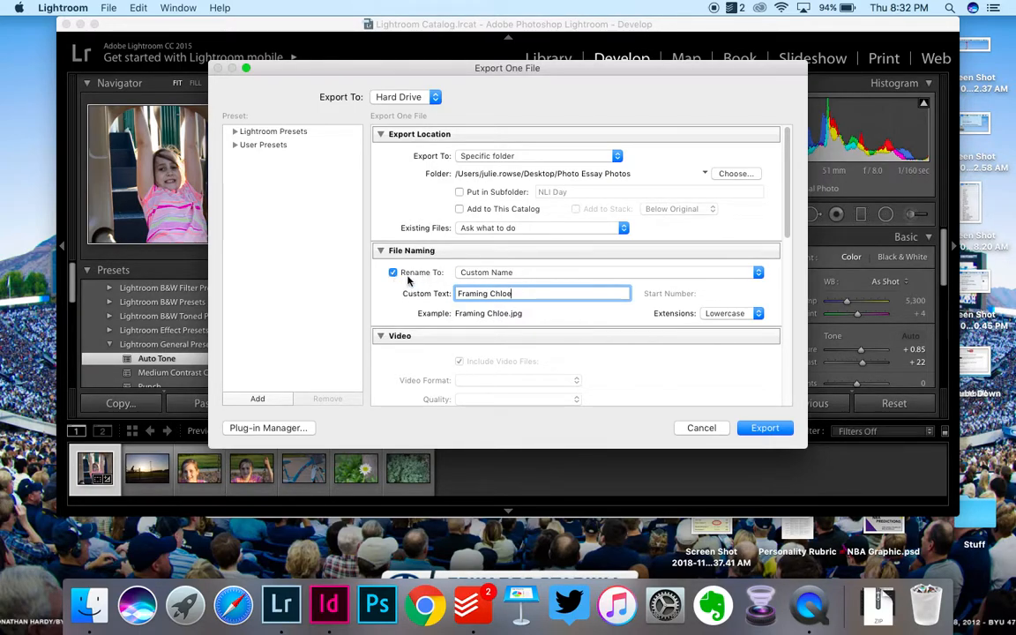
click(758, 273)
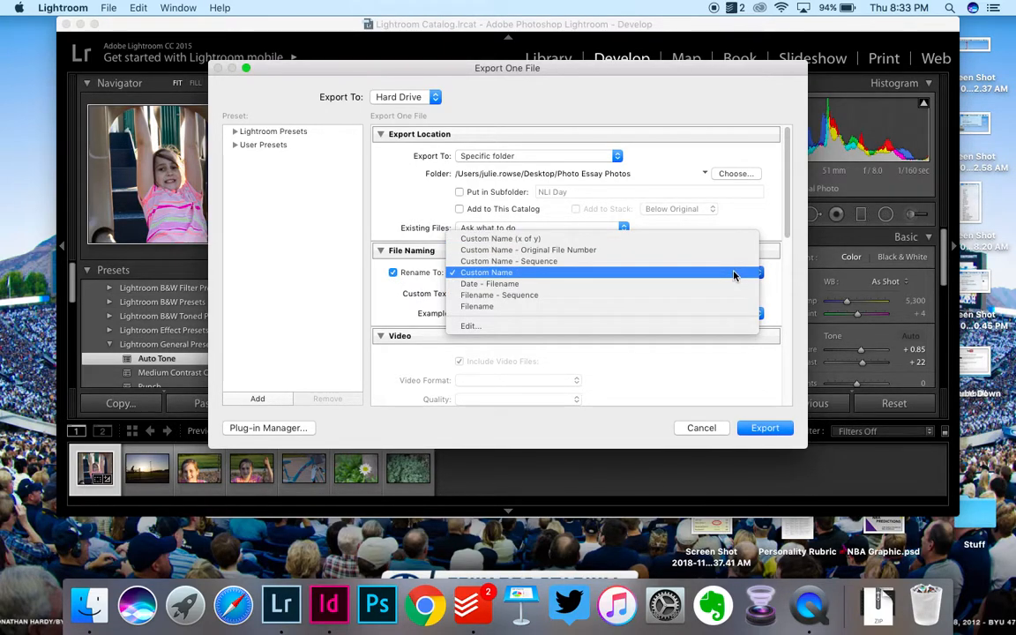
click(733, 273)
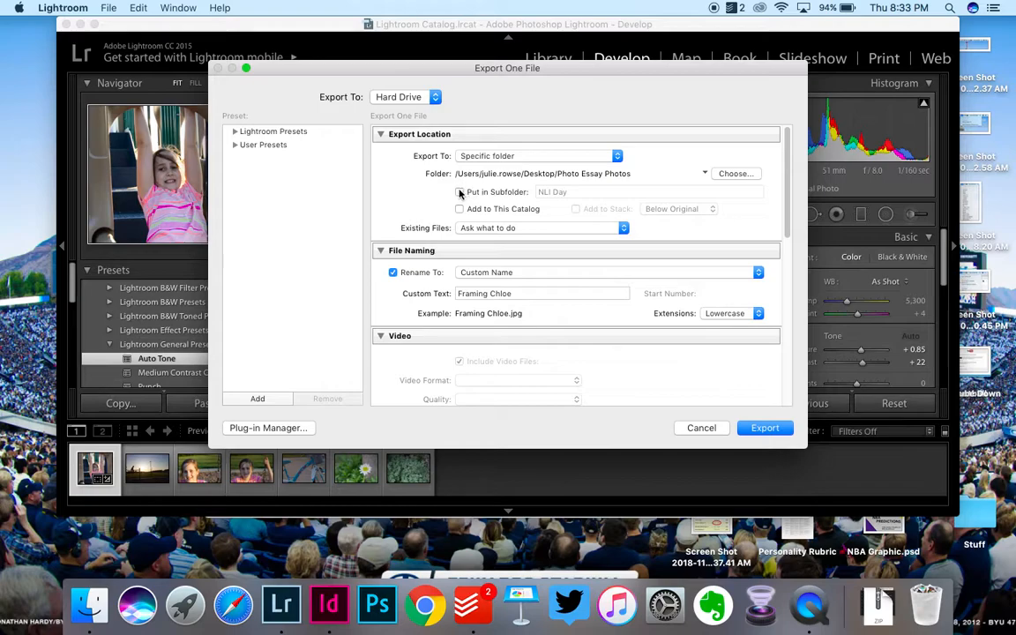
scroll(463, 194, down, 4)
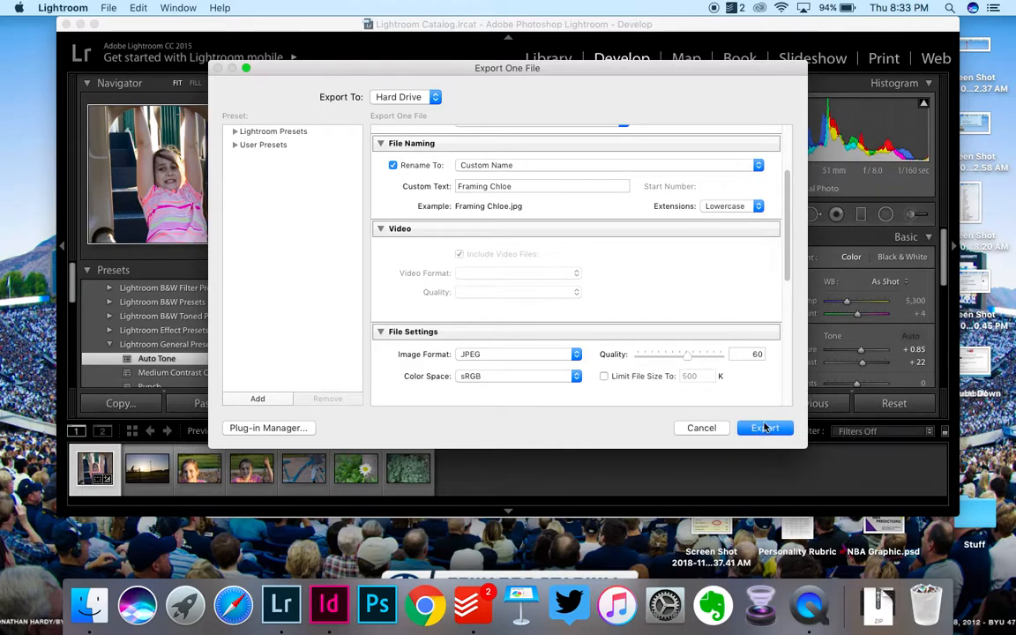
click(766, 431)
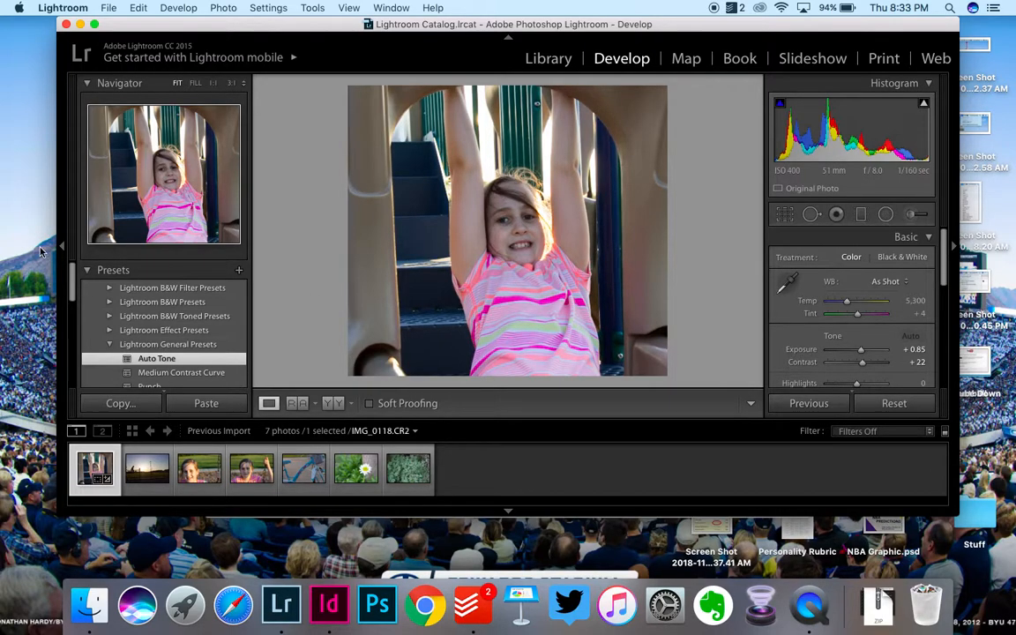
- Crop the left edge of the sunset silhouette photo IMG_0111.CR2 slightly inward and apply the Medium Contrast Curve preset
click(151, 475)
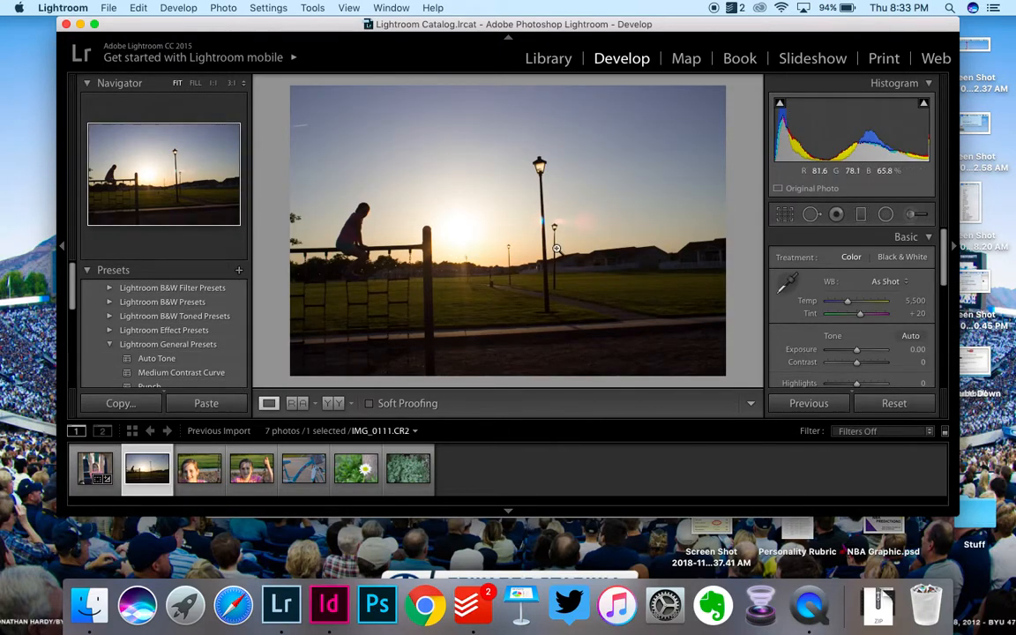
click(784, 216)
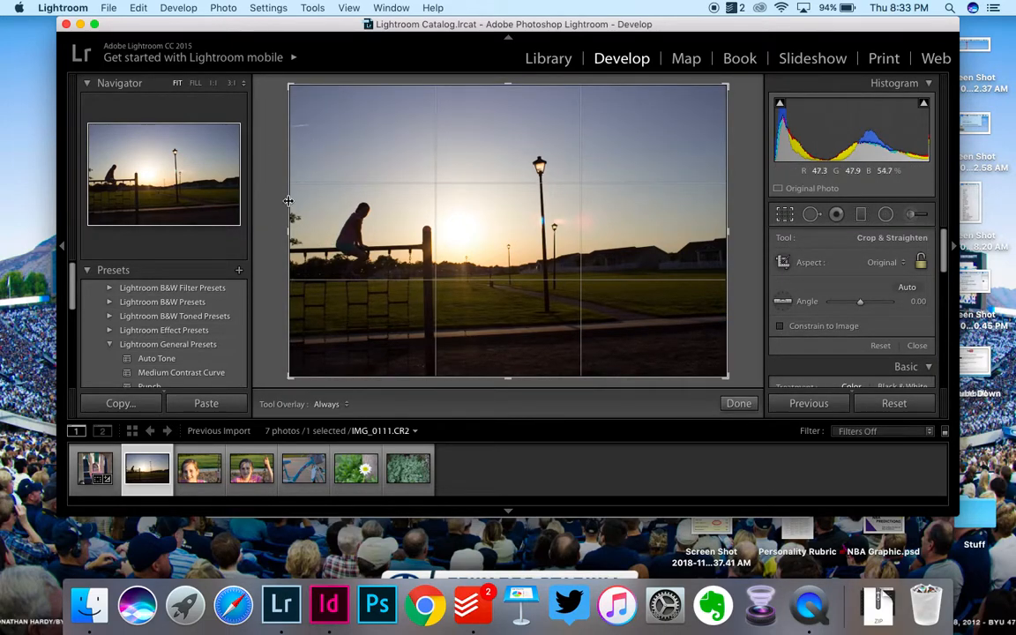
drag(289, 231, 301, 237)
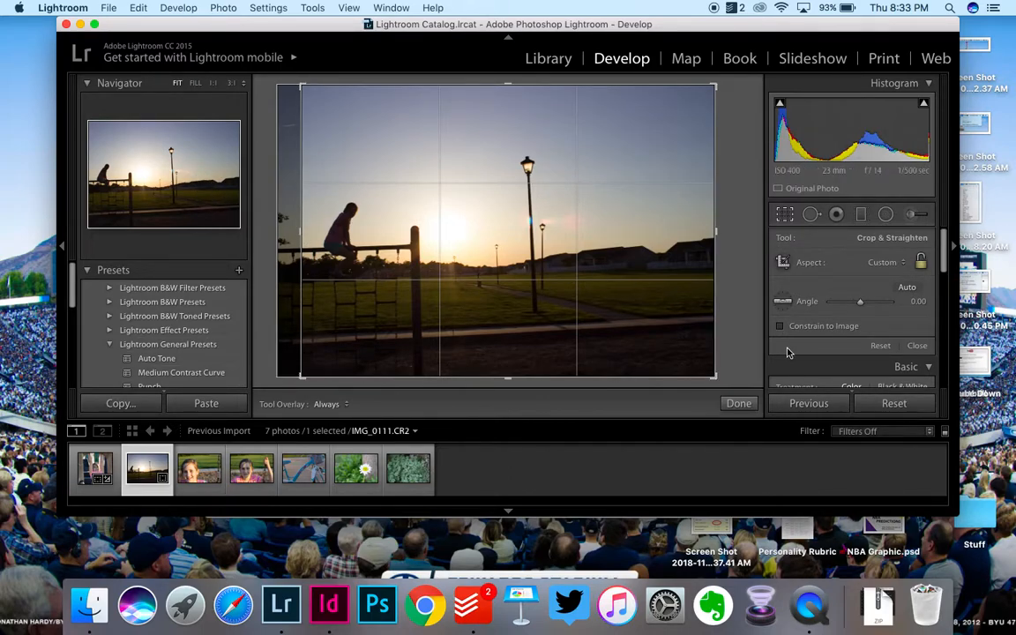
click(174, 375)
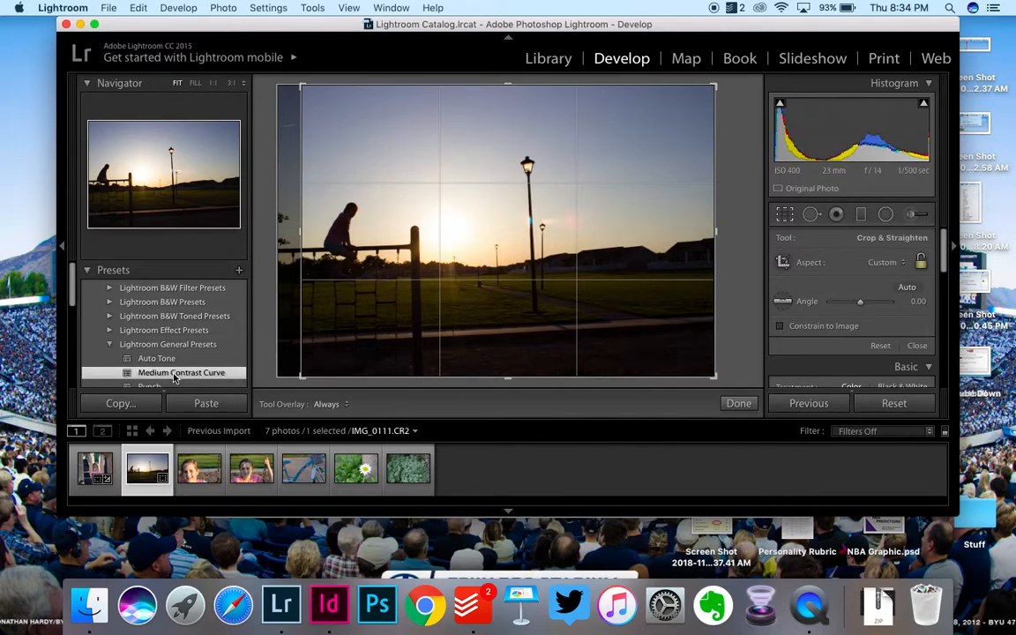
click(739, 404)
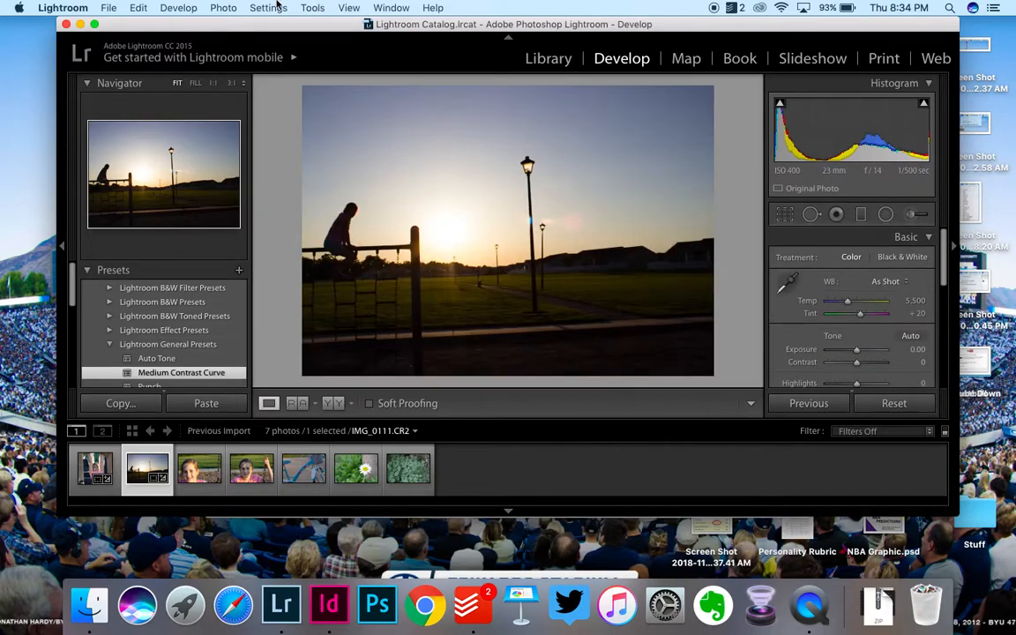
- Export the sunset photo to the Photo Essay Photos folder with the custom name "Backlit" plus the girl's first name
click(110, 9)
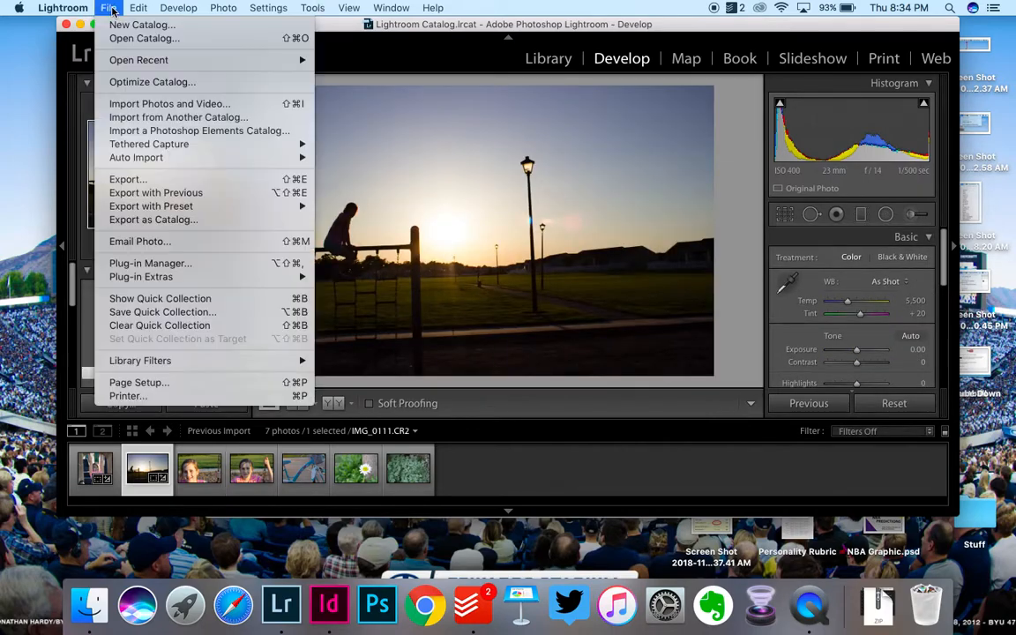
click(127, 179)
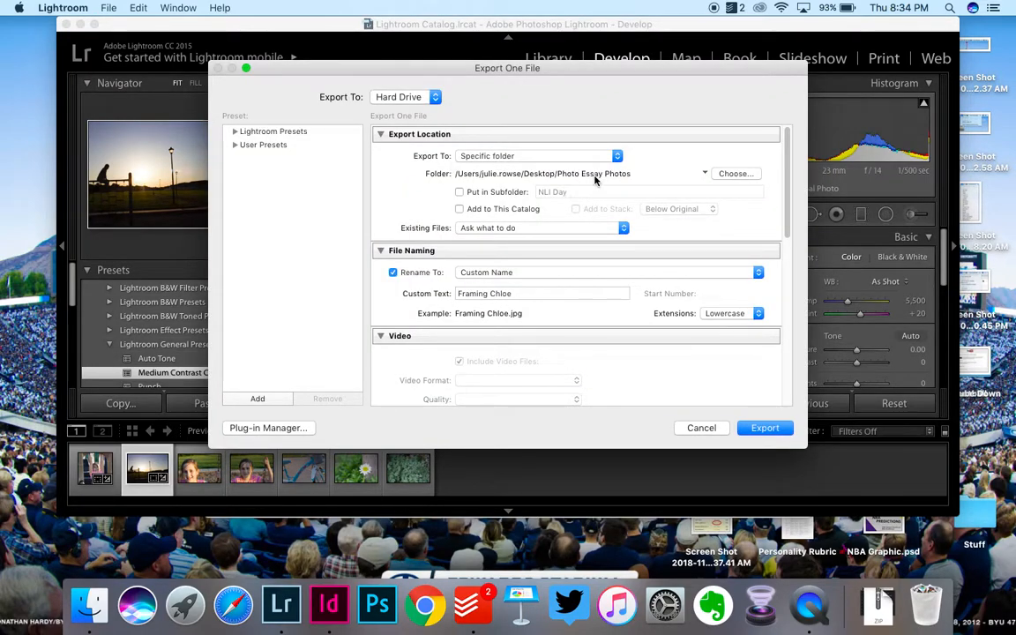
click(533, 293)
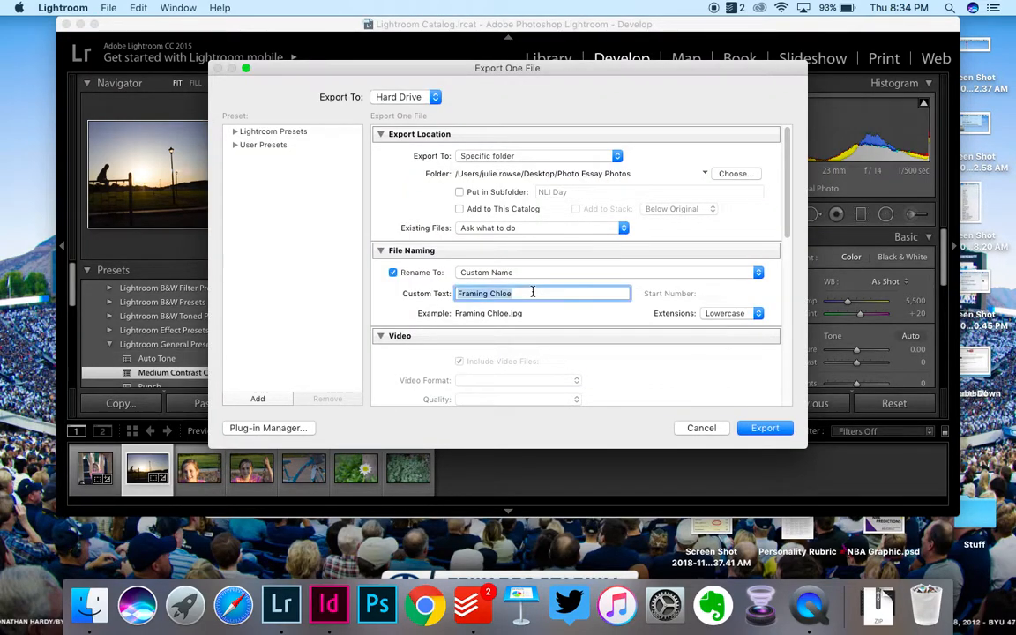
text(Backli)
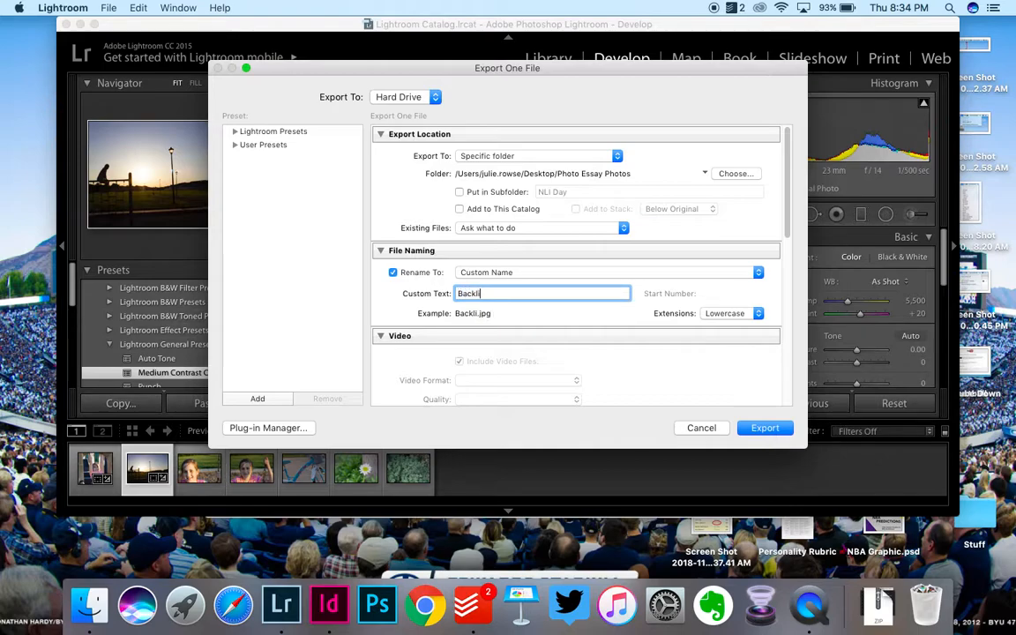
text(t Chloe)
scroll(529, 291, down, 5)
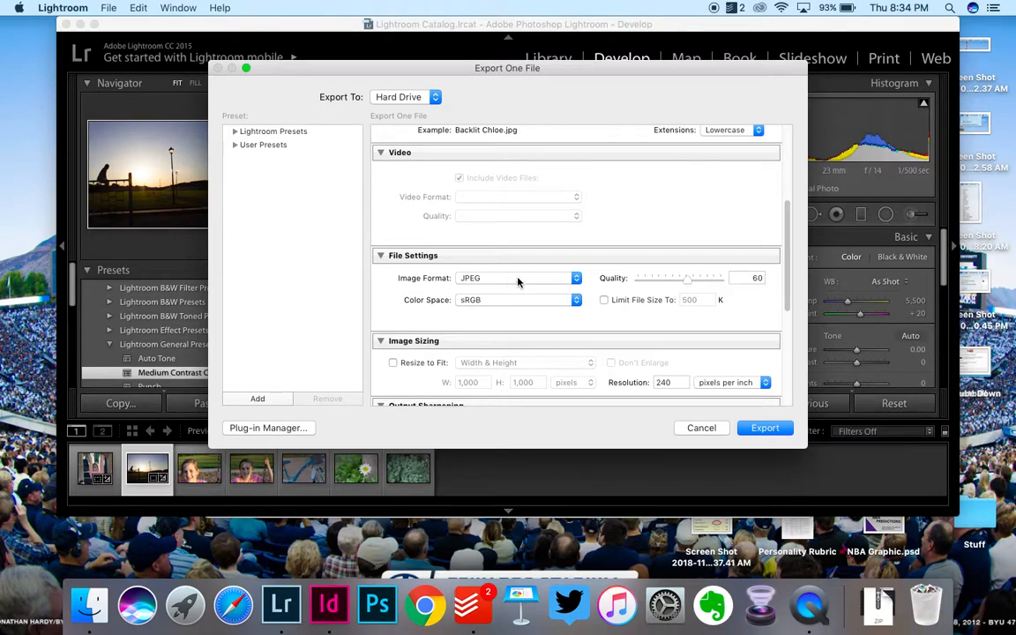
click(765, 429)
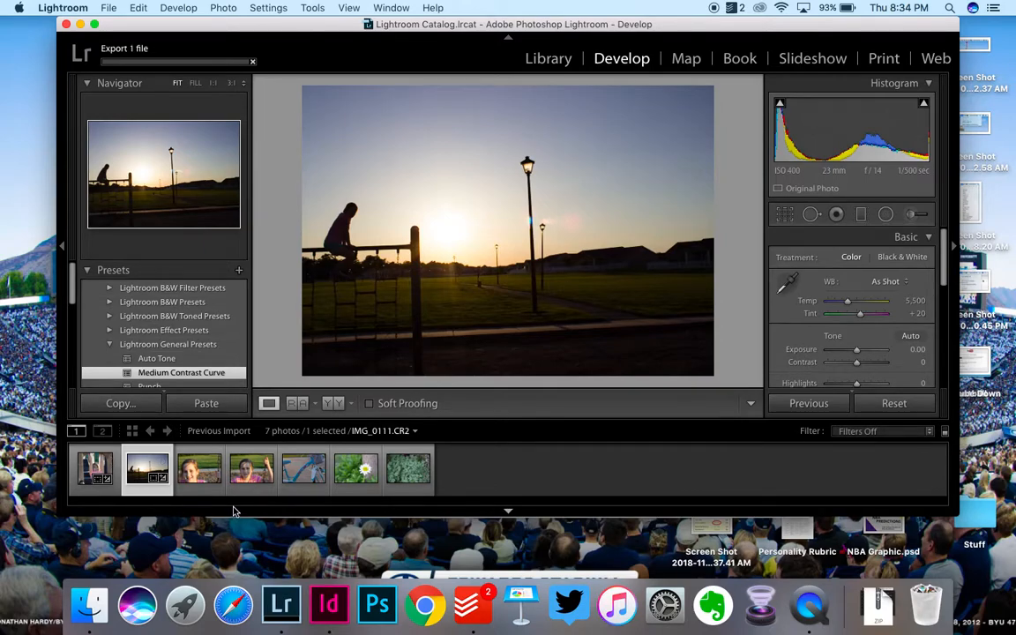
- Export the unedited swing portrait IMG_0116.CR2 to Photo Essay Photos, with the girl's first name in the possessive plus "cute face" as custom name
click(208, 480)
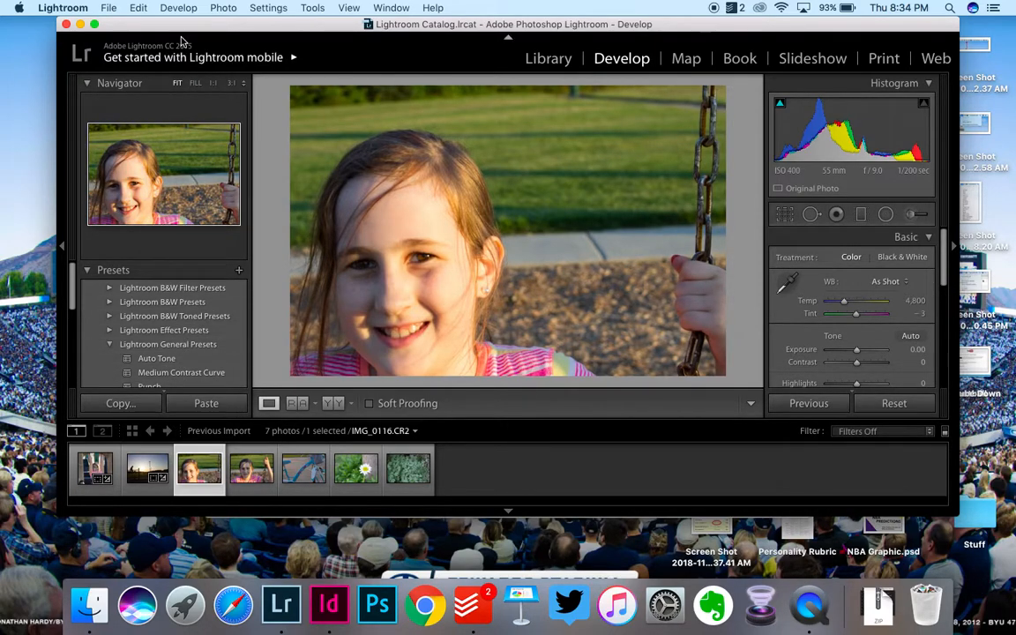
click(109, 8)
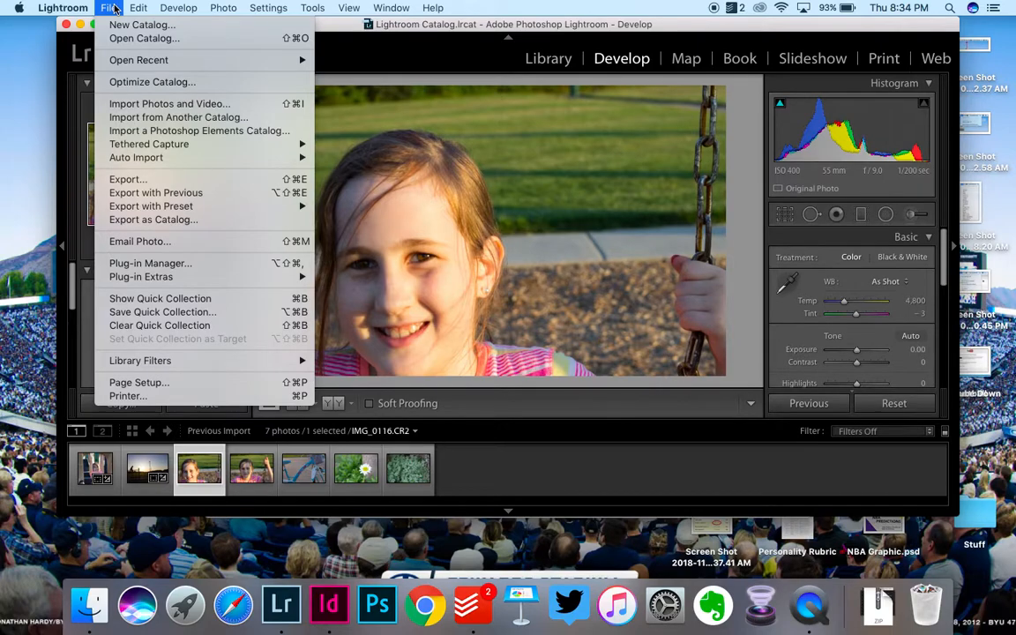
click(141, 179)
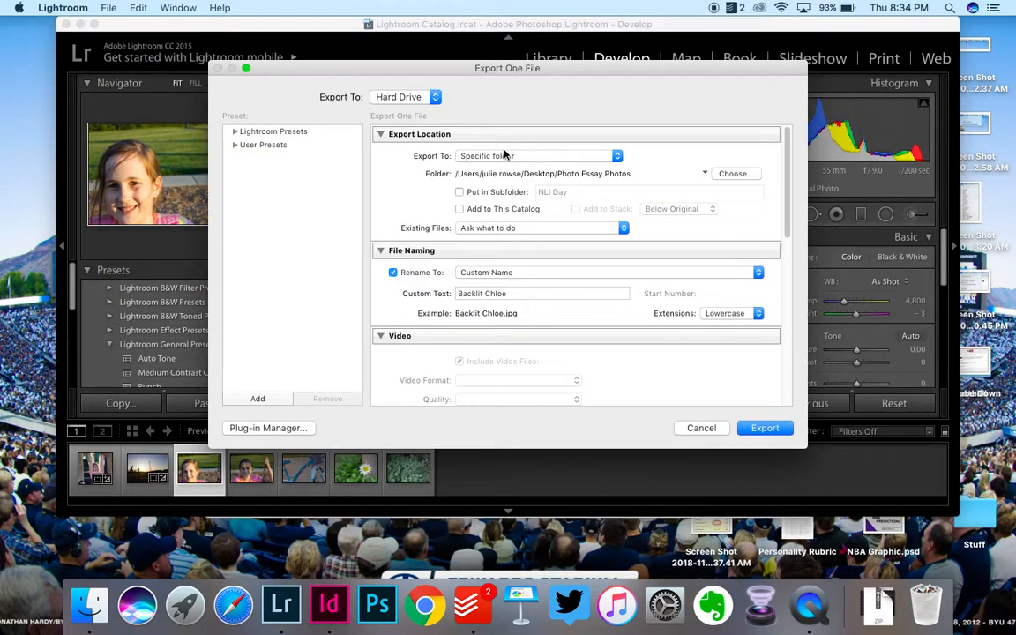
triple_click(517, 293)
text(Chloe's cute face)
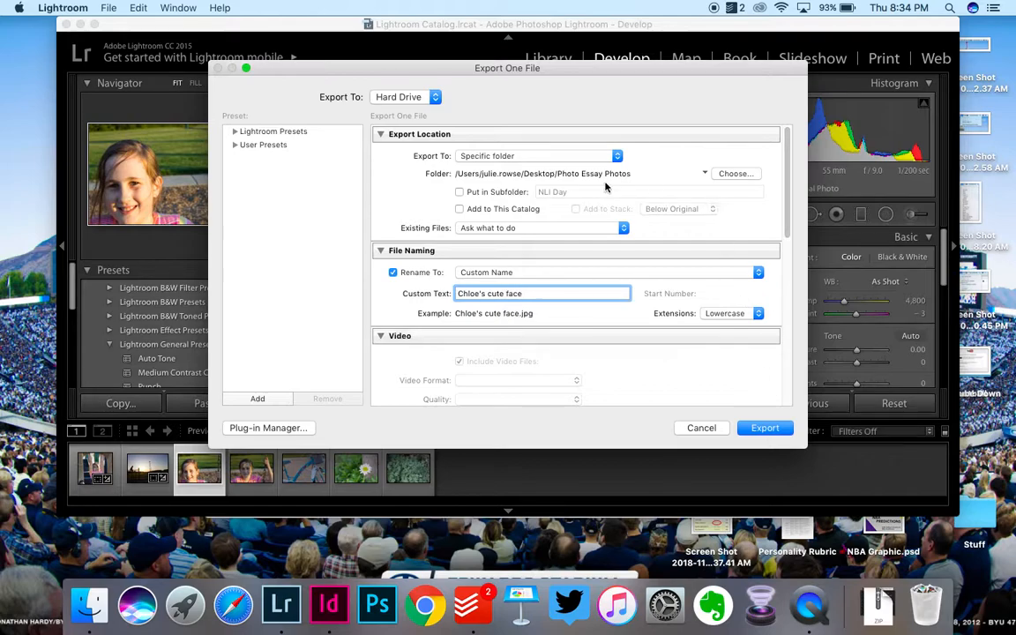
scroll(603, 182, down, 5)
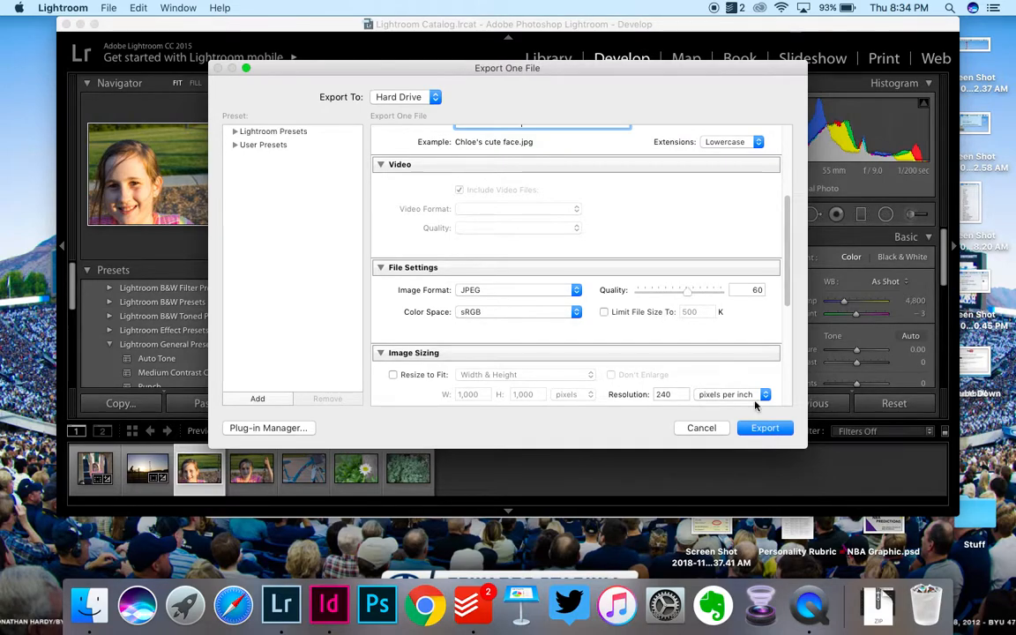
click(764, 429)
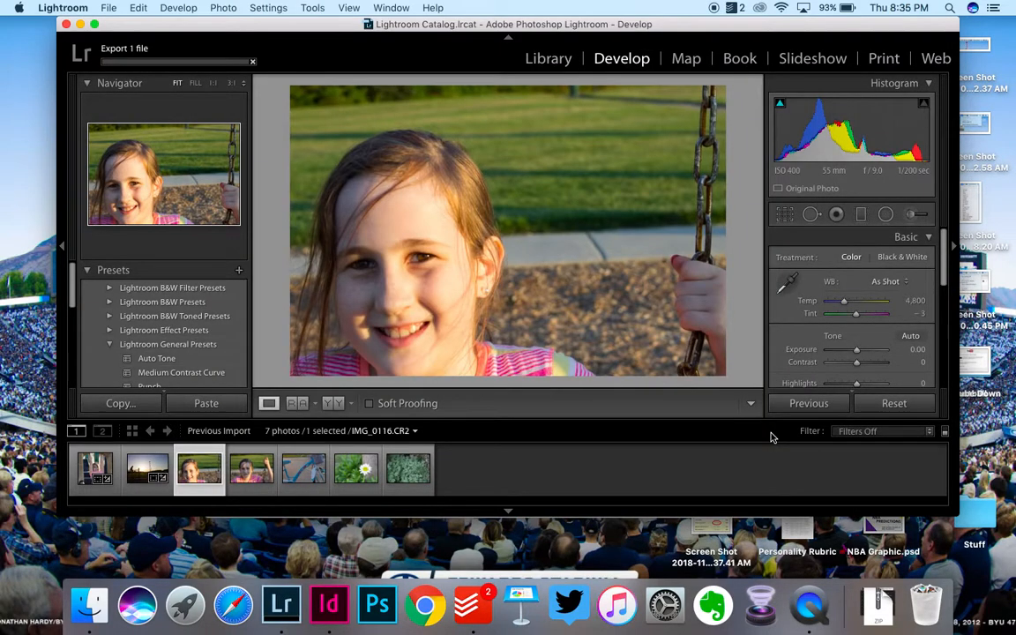